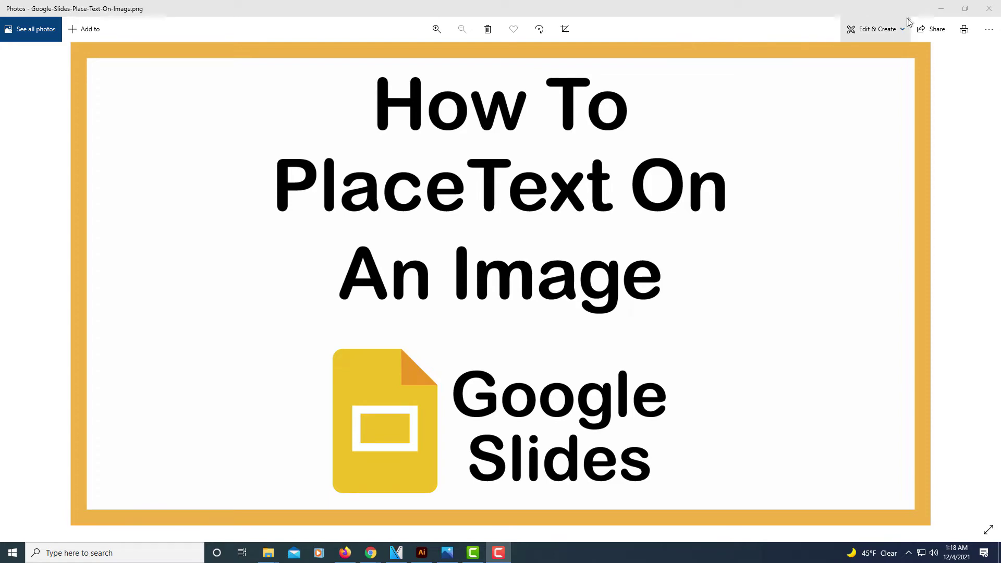
Minimize the Photos viewer to reveal the Portfolio presentation in Google Slides
left_click(940, 9)
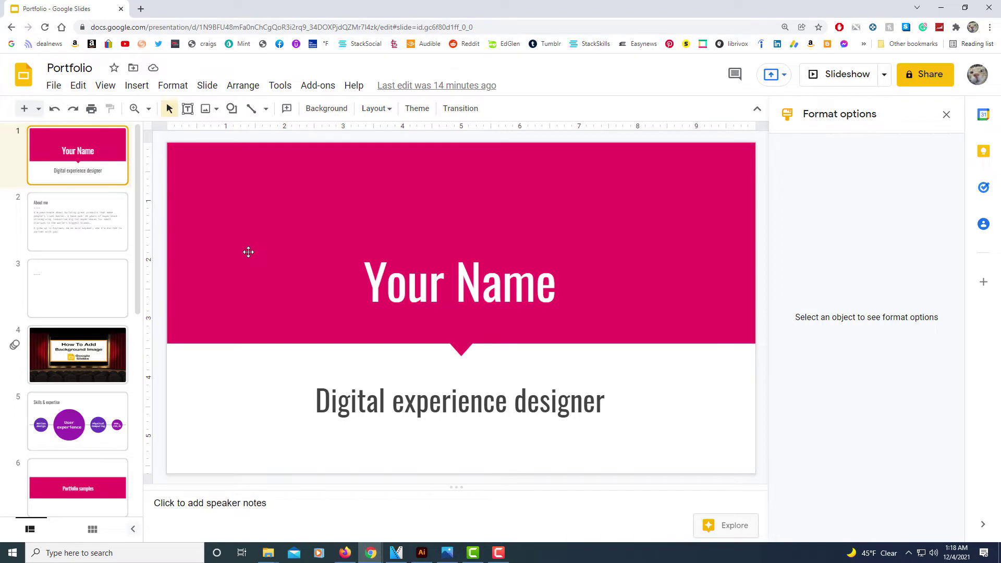
Open slide 3 and bring up the Insert > Image options
left_click(84, 230)
left_click(91, 174)
left_click(101, 283)
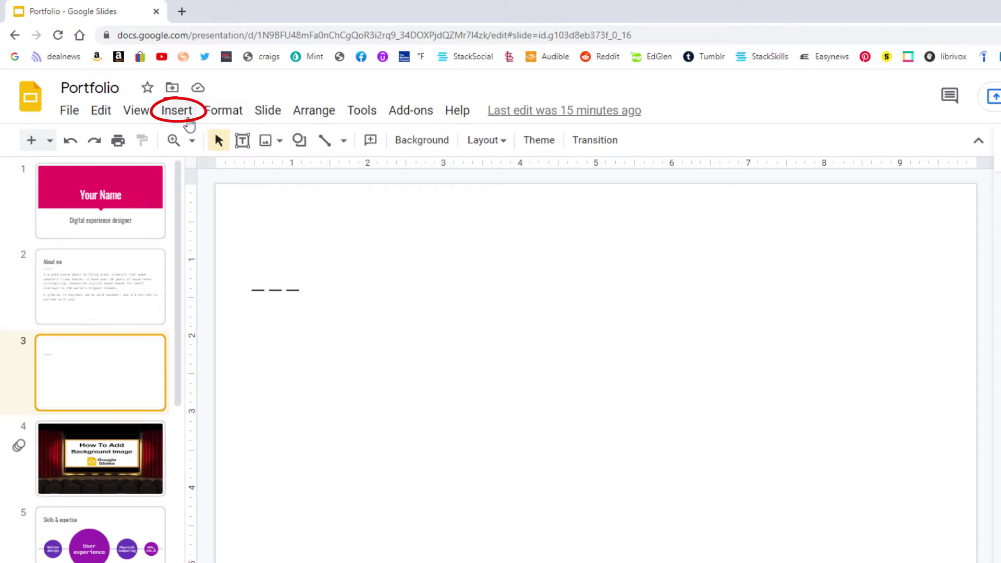
left_click(188, 120)
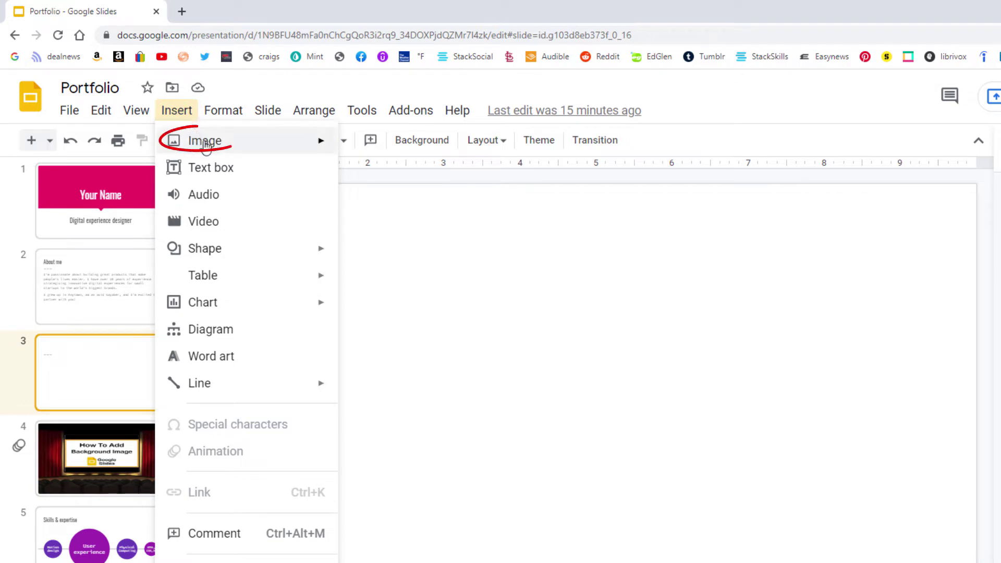
mouse_move(206, 154)
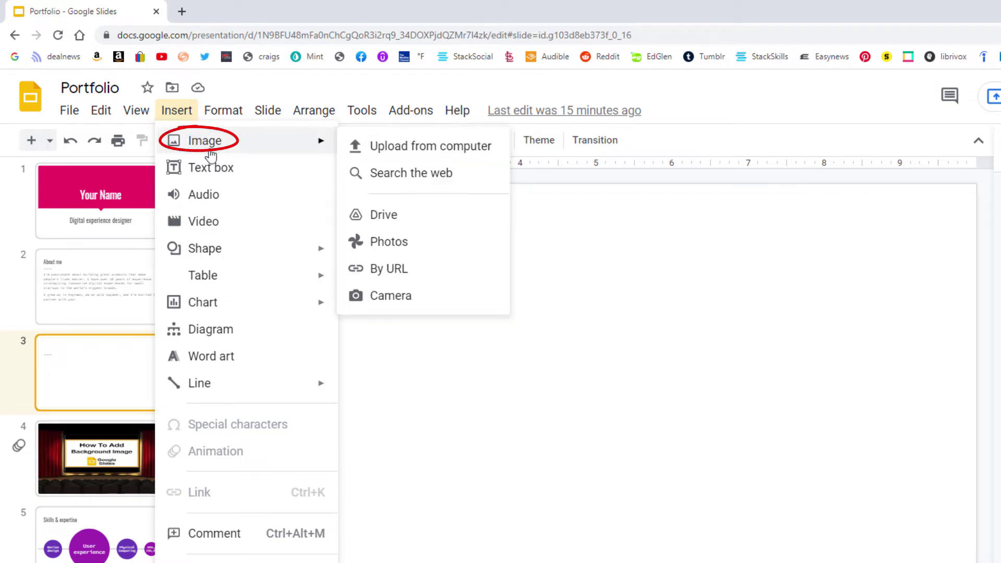
Upload Theater.png from the computer onto slide 3
left_click(485, 147)
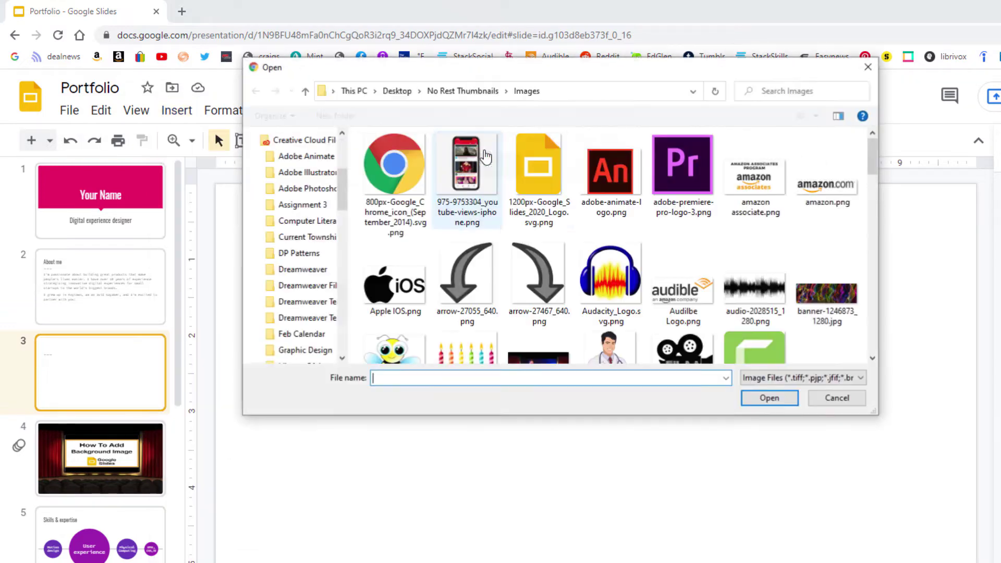
scroll(526, 254, "down", 5)
scroll(525, 253, "down", 4)
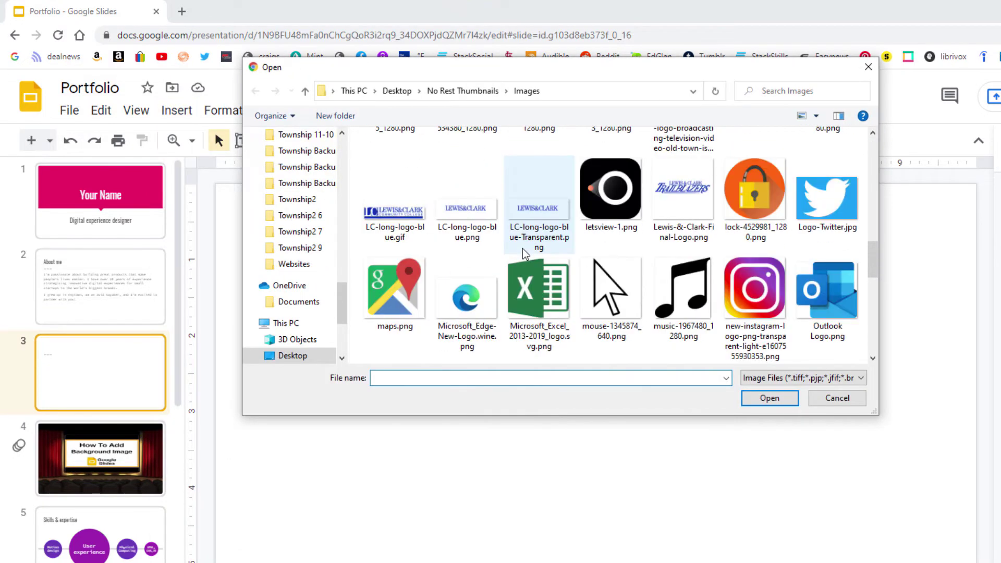
scroll(559, 318, "down", 2)
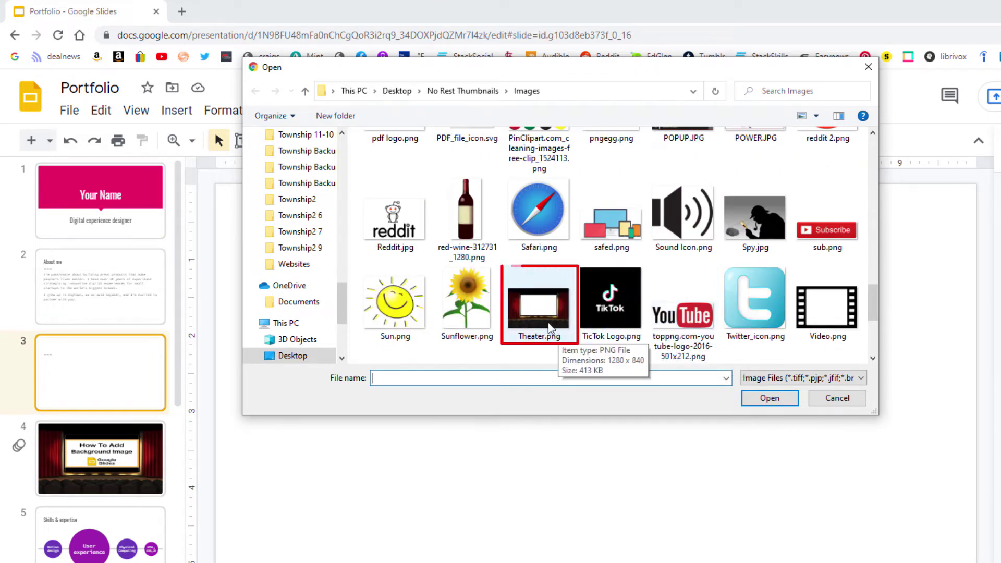
left_click(561, 338)
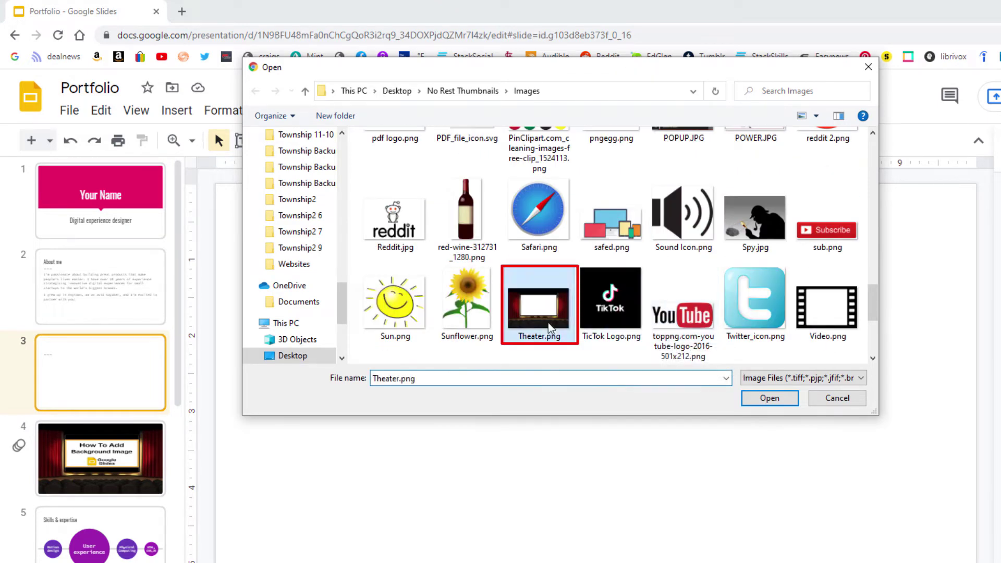
left_click(789, 408)
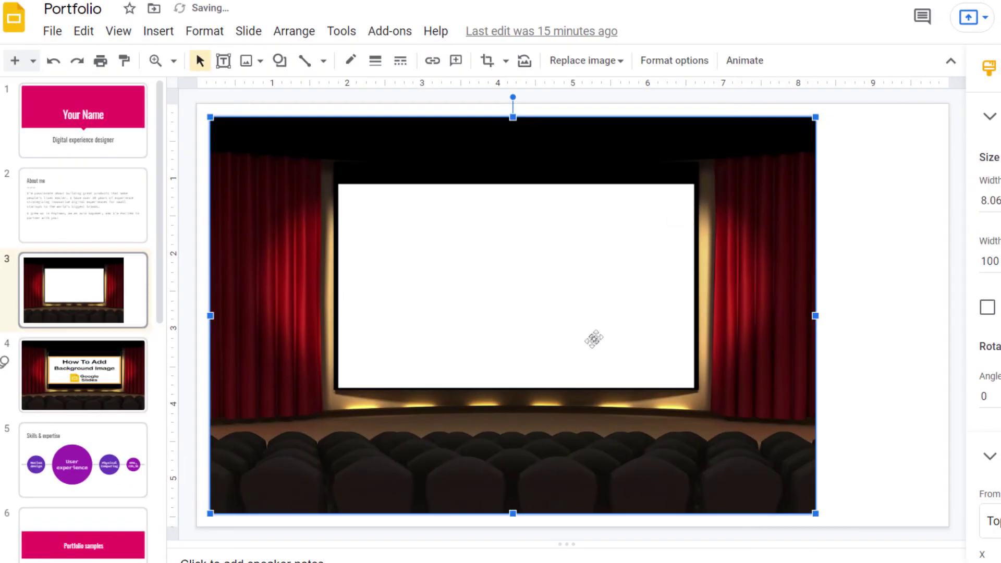
Align the theater picture to the top-left corner and stretch it to the right and bottom edges
left_click_drag(608, 370, 656, 368)
left_click_drag(647, 330, 582, 326)
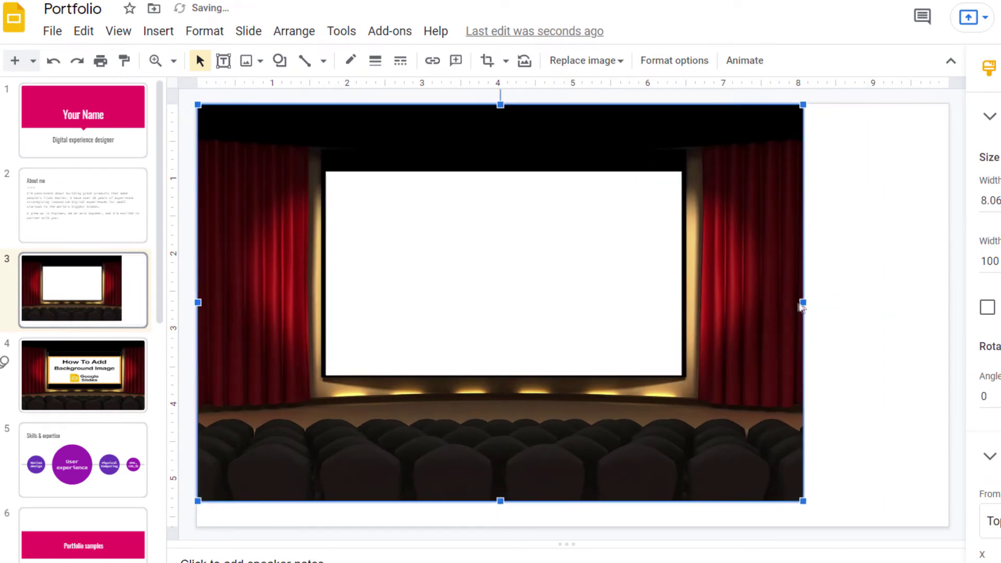
left_click_drag(802, 302, 949, 301)
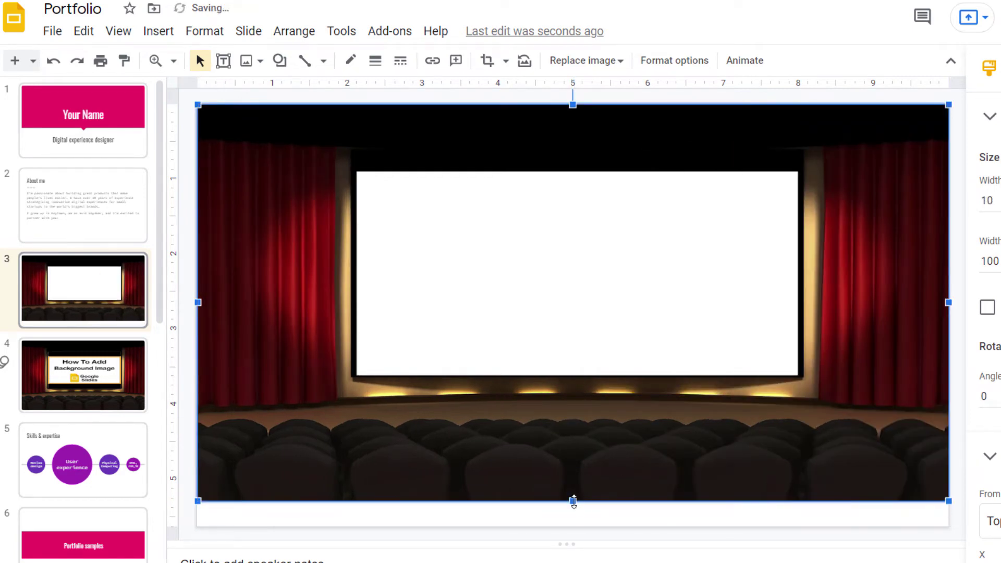
left_click_drag(573, 502, 573, 527)
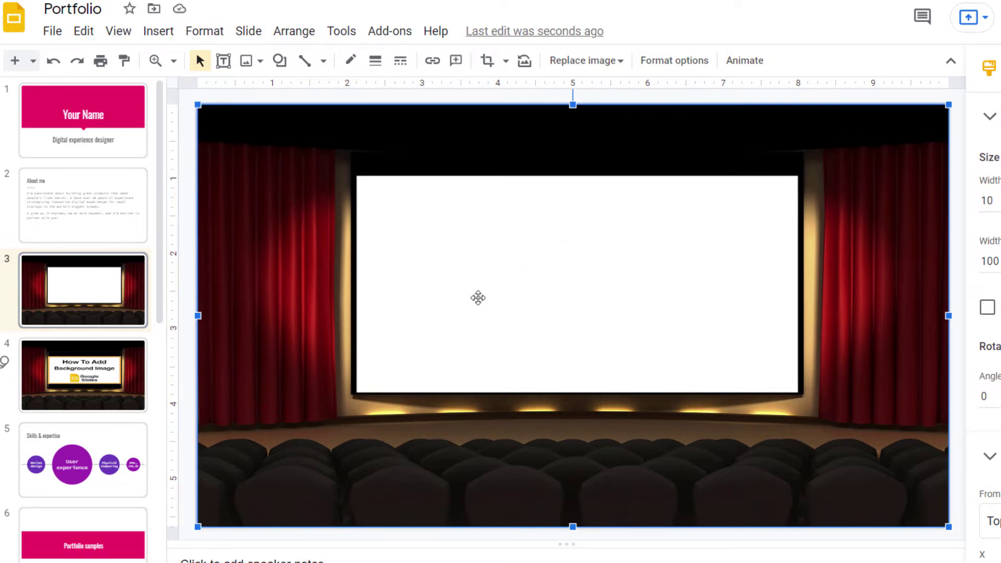
Draw a text box across the top of the theater screen reading 'The End'
left_click(166, 34)
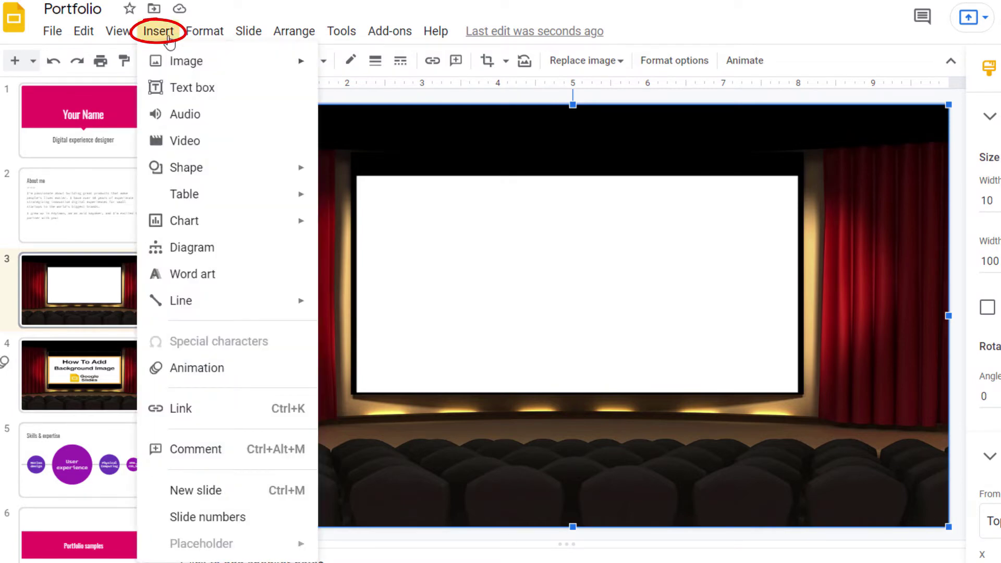
left_click(226, 93)
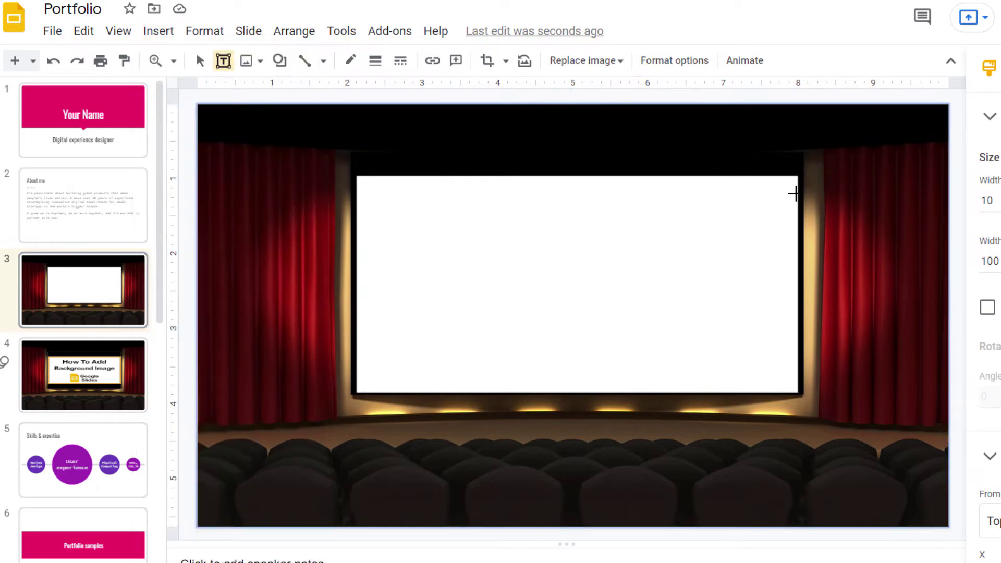
left_click_drag(793, 192, 366, 374)
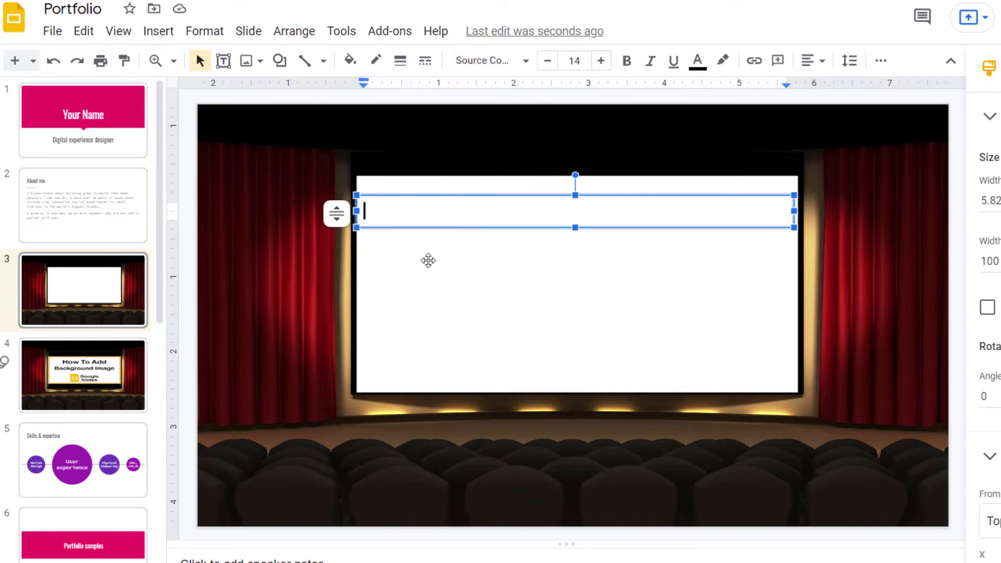
type("The End")
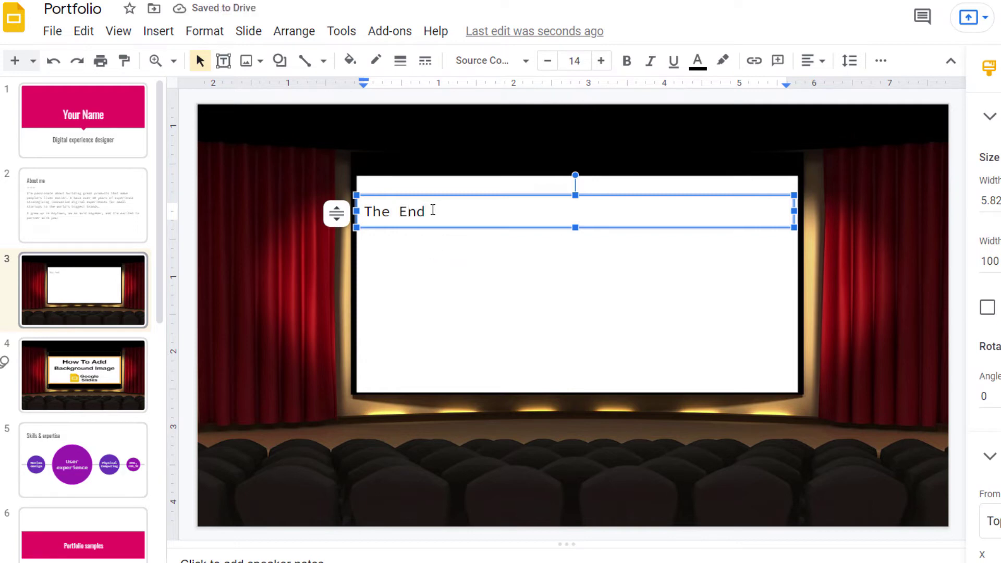
Make 'The End' bold at 60 pt and resize its text box to keep it on one line
left_click_drag(433, 210, 368, 214)
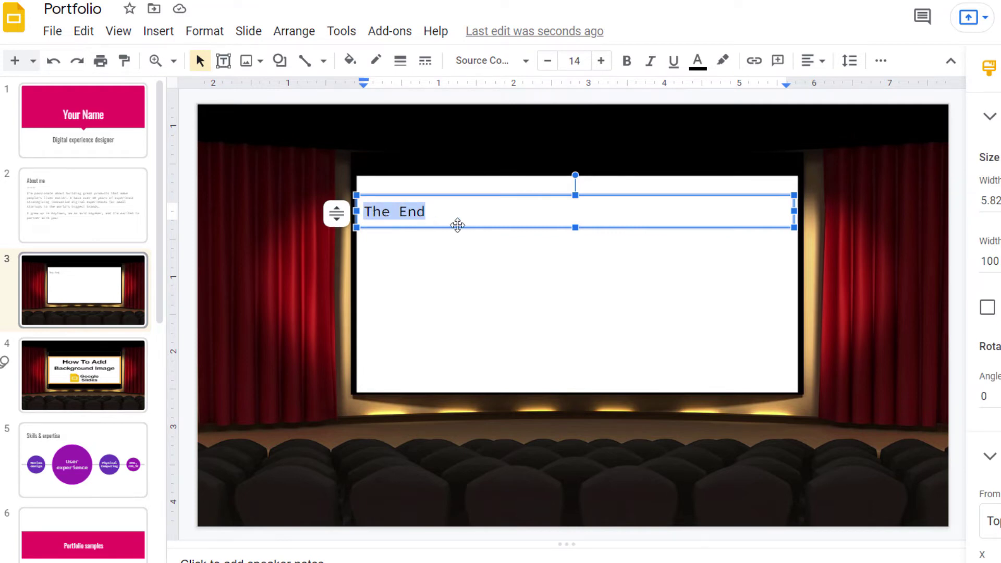
left_click(628, 64)
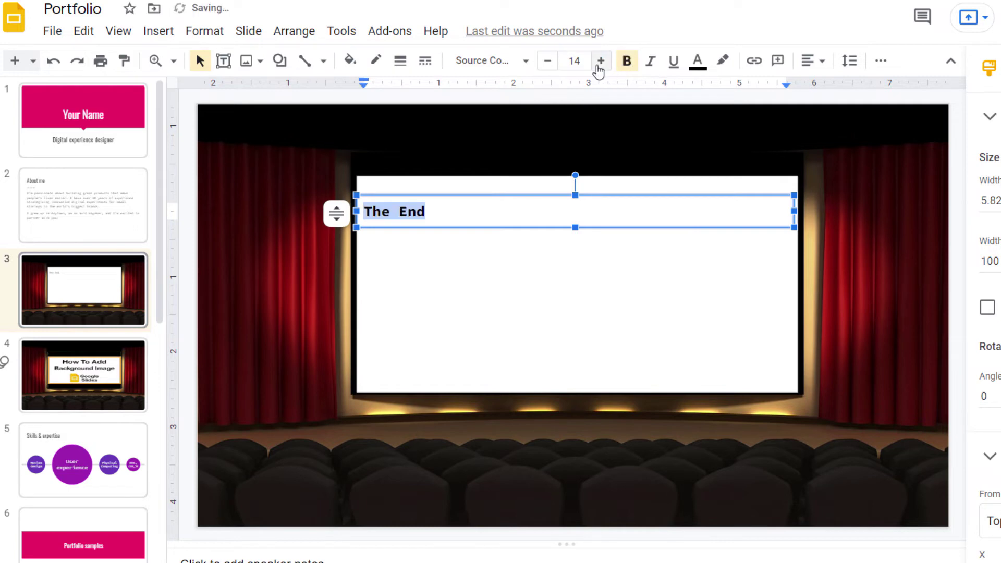
left_click(602, 61)
left_click(601, 61)
left_click(602, 61)
left_click(601, 61)
left_click(601, 61)
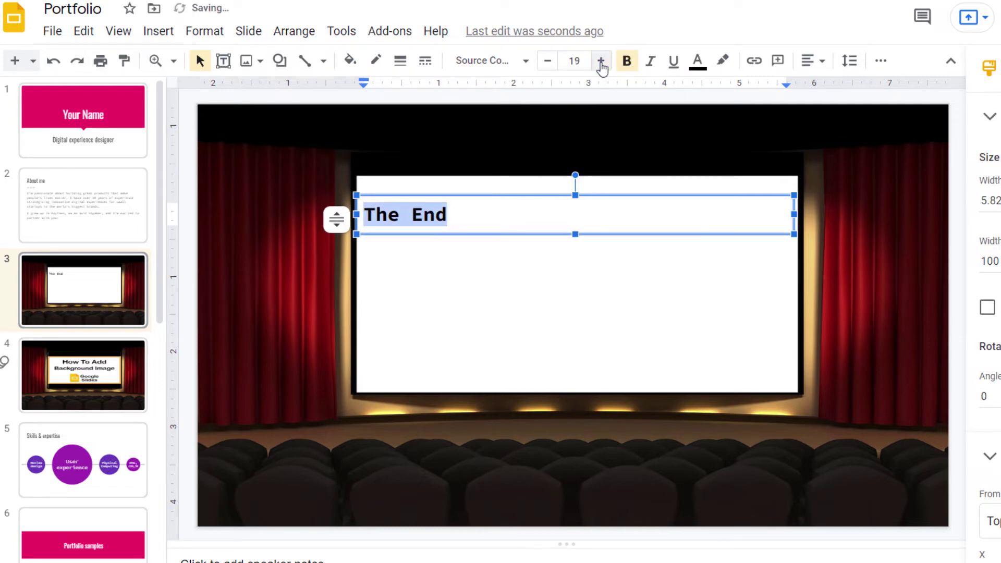
left_click(601, 61)
left_click(601, 61)
left_click(601, 61)
left_click(601, 61)
left_click(601, 61)
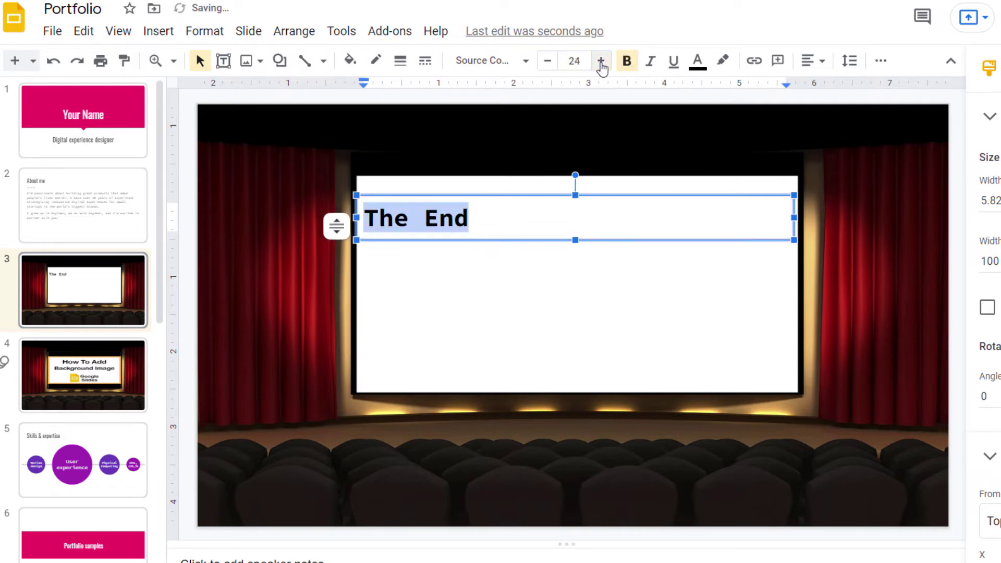
left_click(602, 61)
left_click(601, 61)
left_click(602, 61)
left_click(602, 61)
left_click(574, 61)
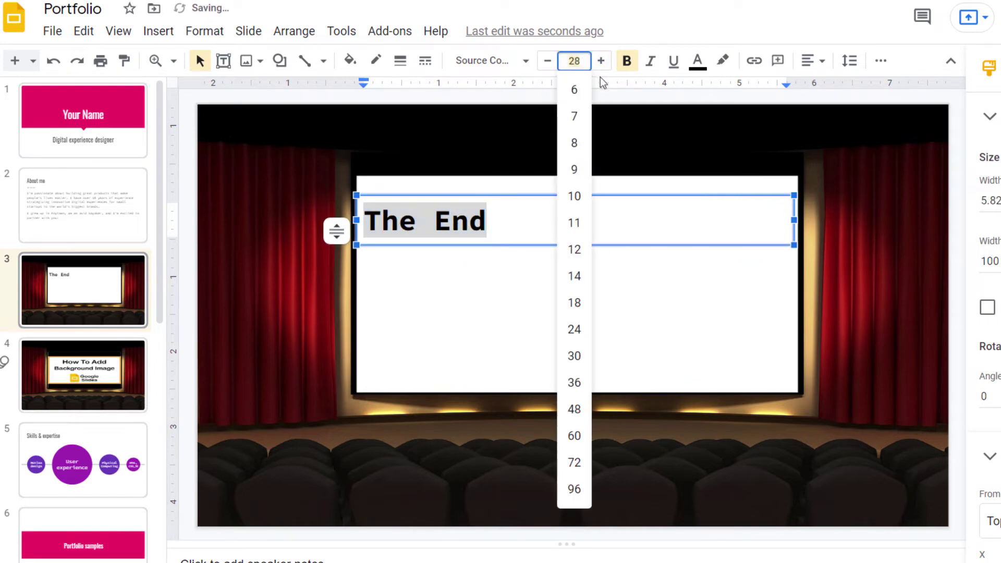
left_click(570, 392)
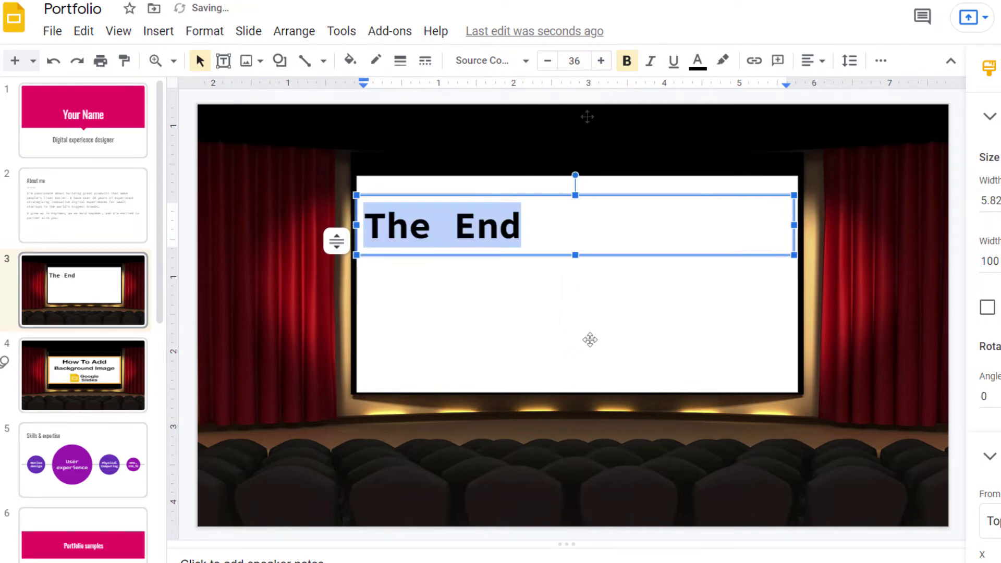
left_click(588, 62)
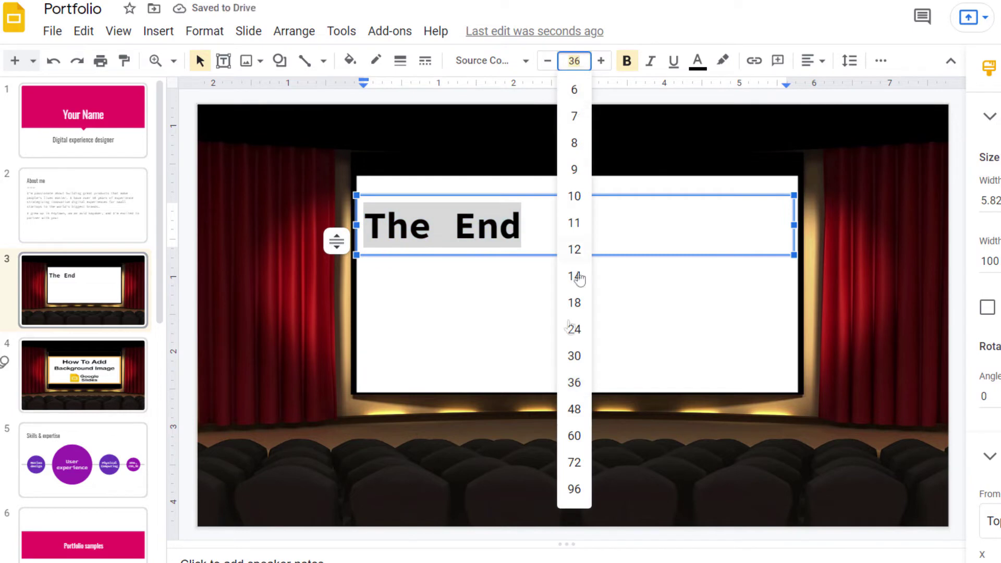
left_click(588, 440)
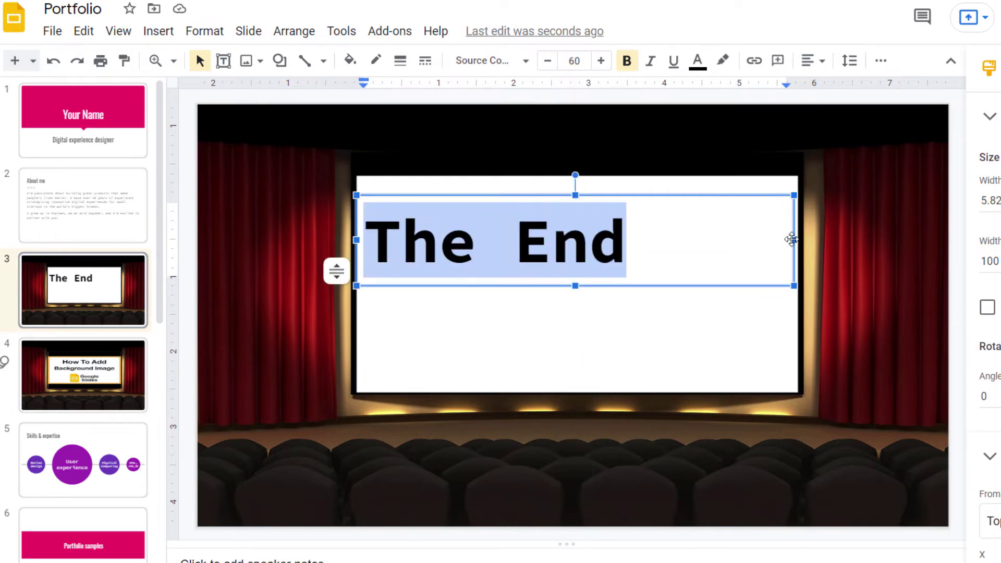
left_click_drag(793, 240, 628, 240)
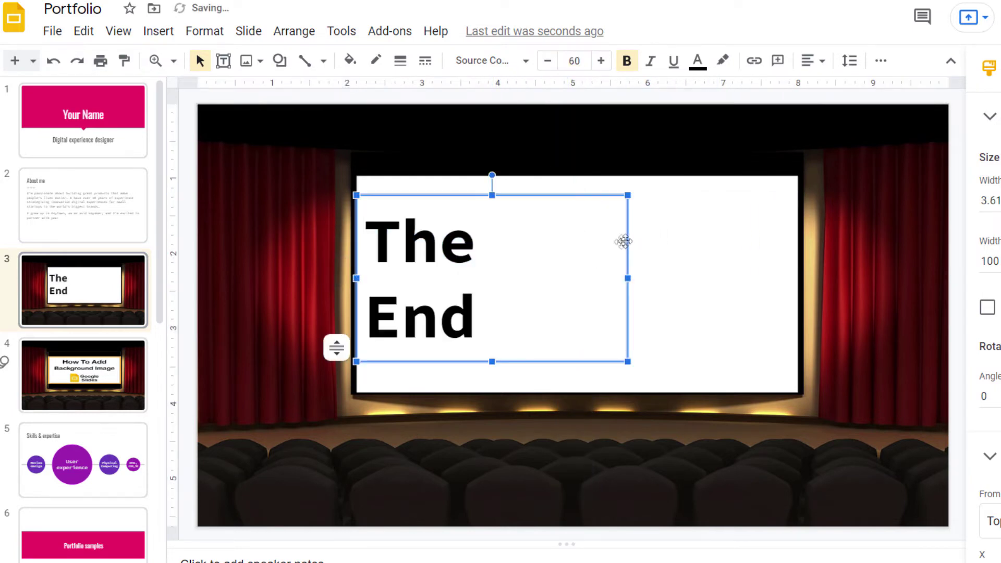
left_click_drag(629, 279, 677, 271)
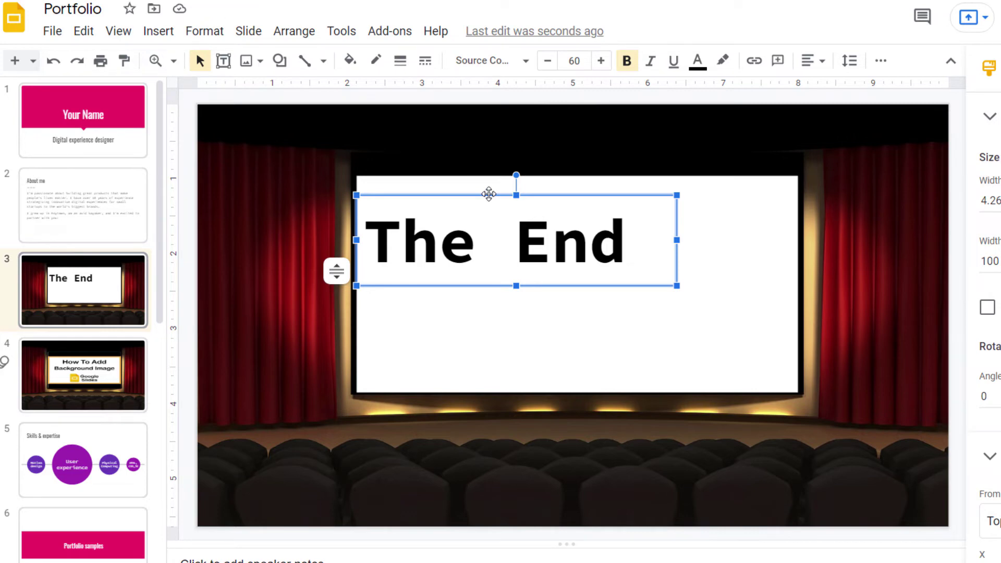
Drag the 'The End' text box to the centre of the theater screen
left_click_drag(489, 194, 569, 235)
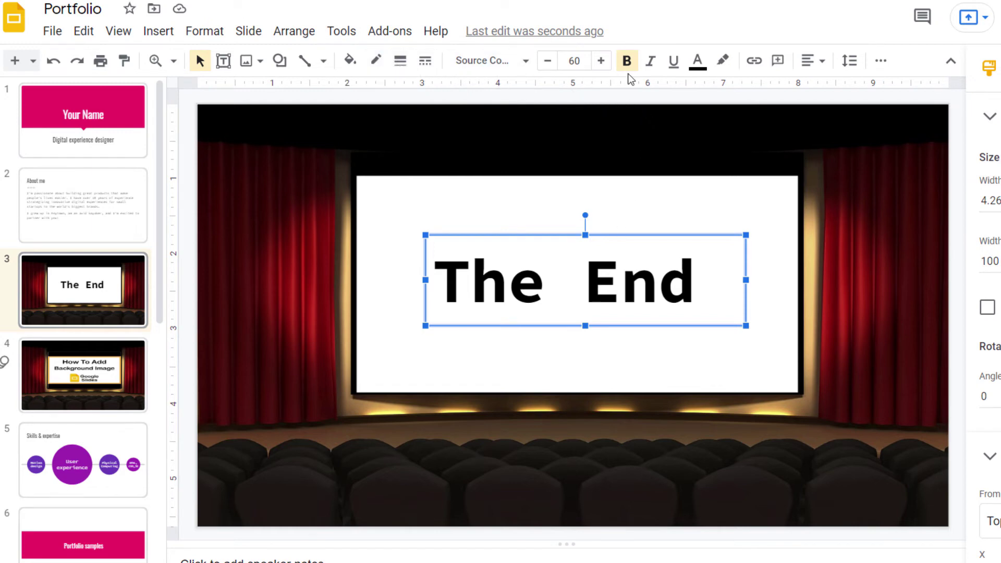
Colour 'The End' with the pink Modern Writer text colour swatch
left_click(697, 63)
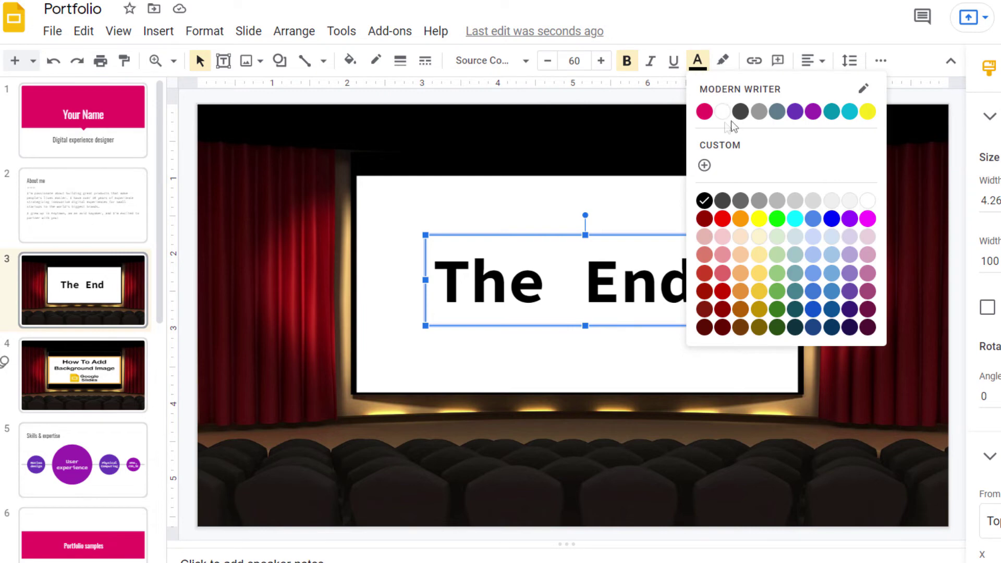
left_click(705, 113)
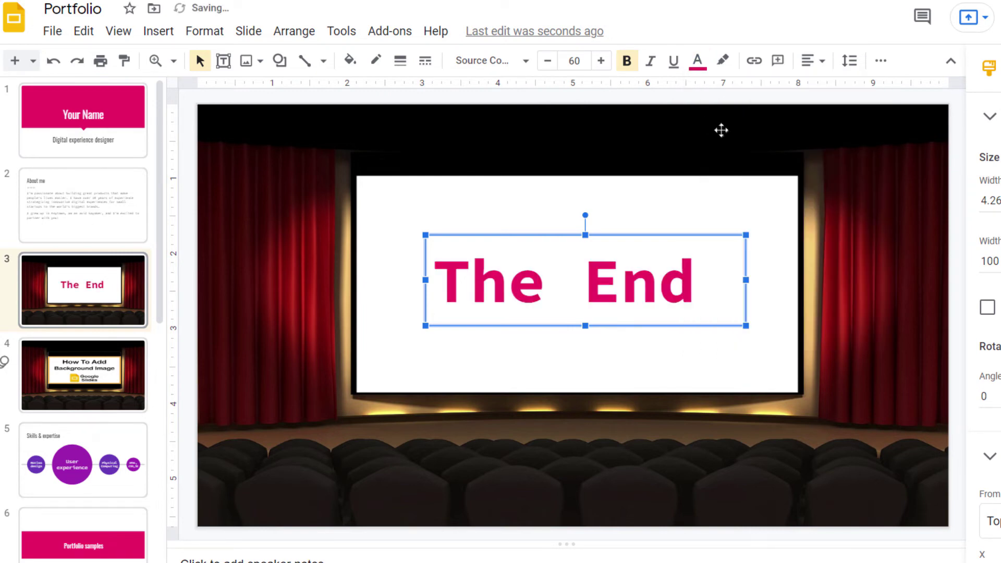
left_click(643, 148)
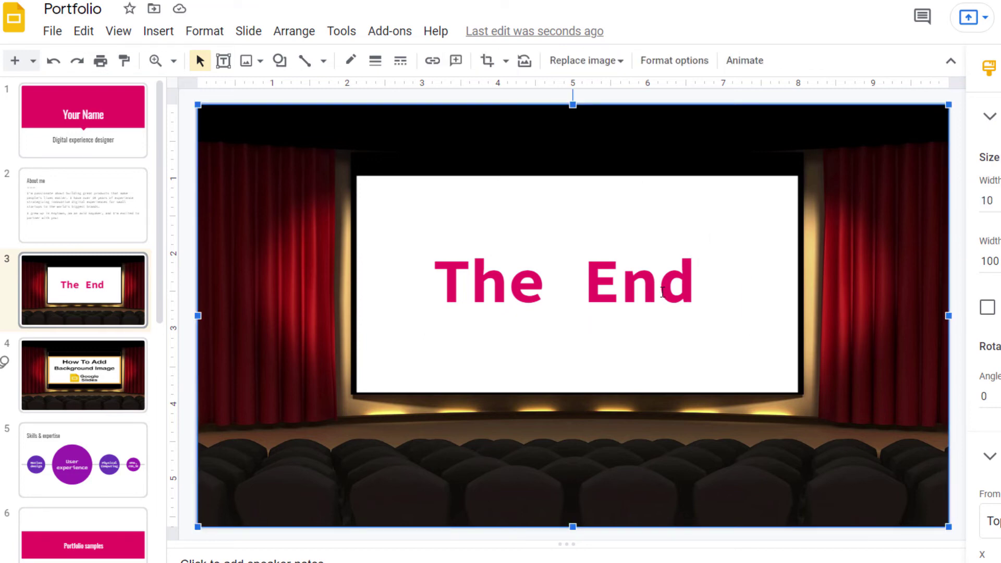
Select the 'The End' text box and the theater picture together and group them
left_click(599, 290)
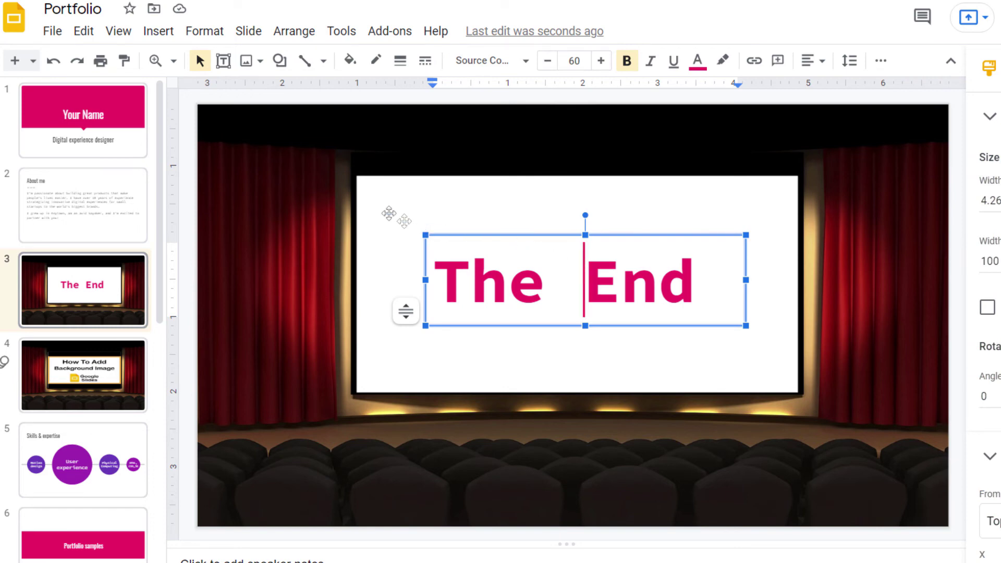
left_click(282, 182)
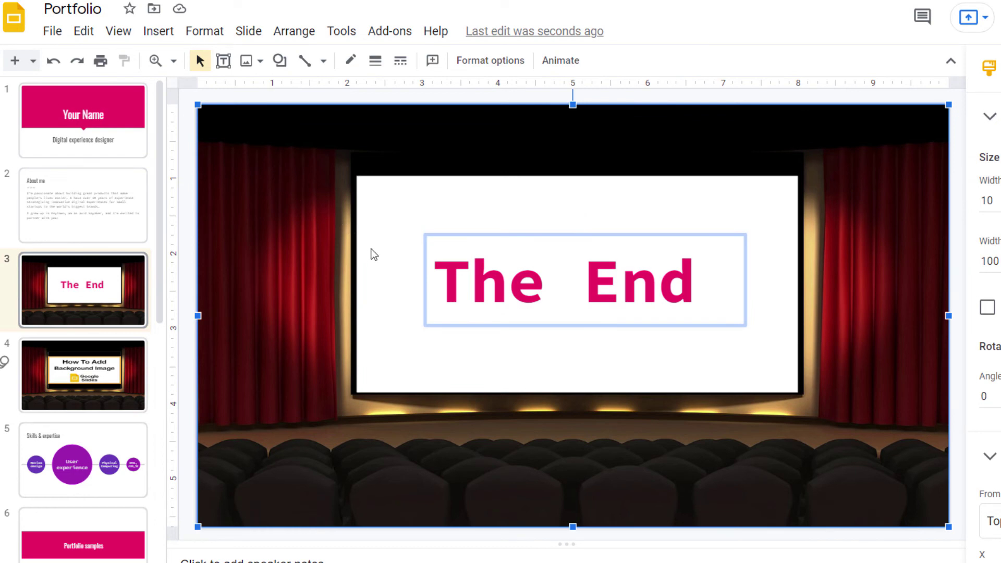
right_click(455, 266)
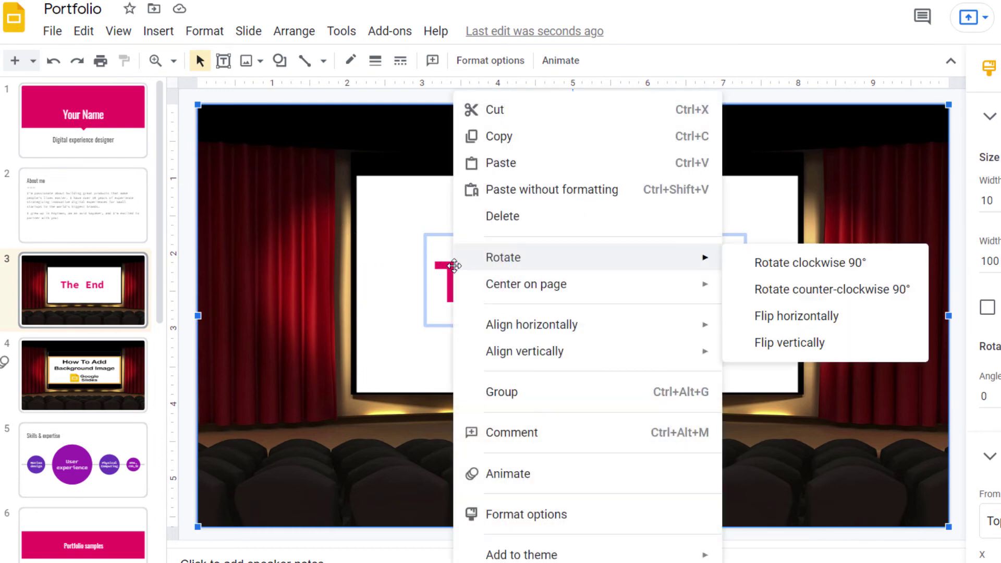
left_click(518, 398)
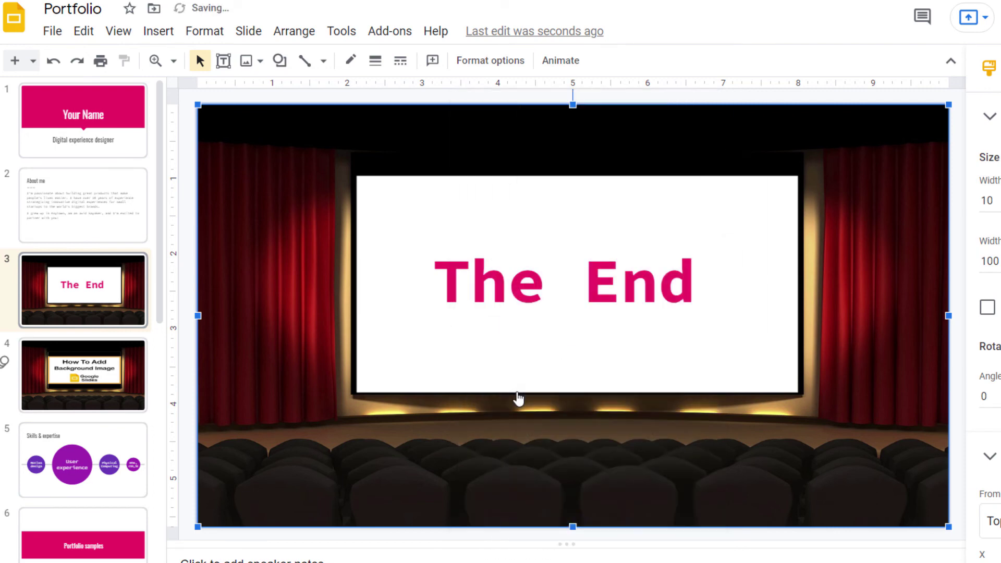